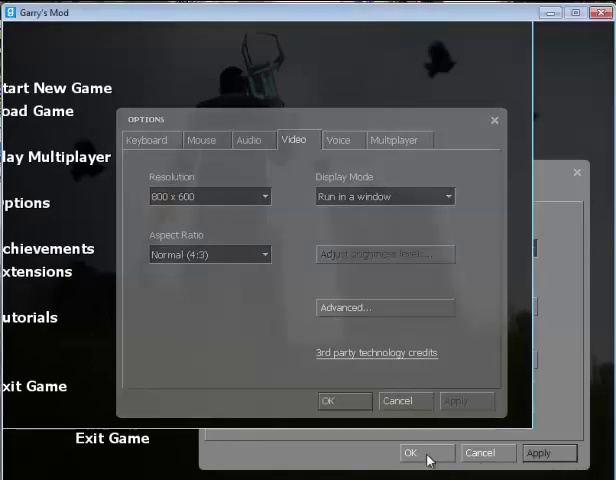
- Close the Options window and load the dark horror map from the maps browser
left_click(411, 453)
left_click(179, 157)
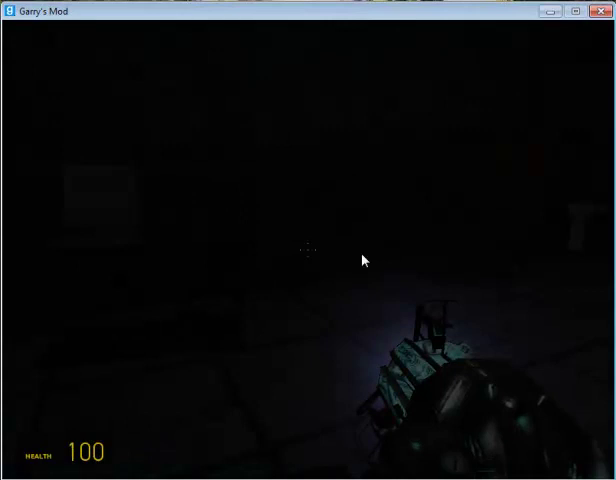
- Switch on the flashlight and walk through the white and brown doors into the cabinet corridor
key("f")
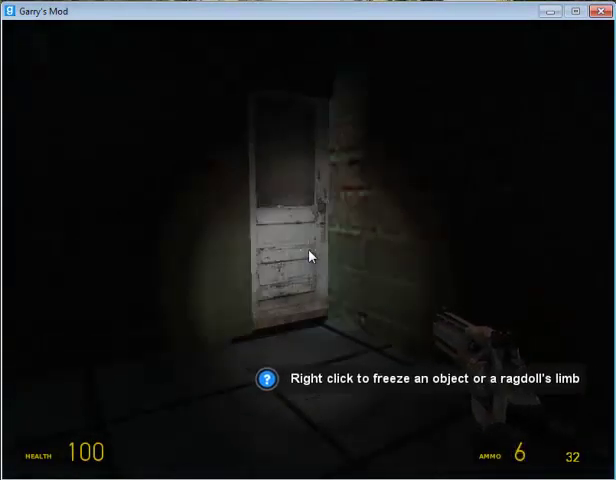
key("w")
key("w")
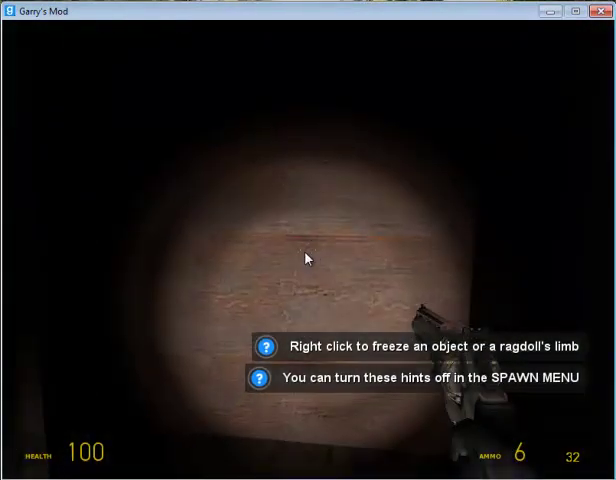
key("w")
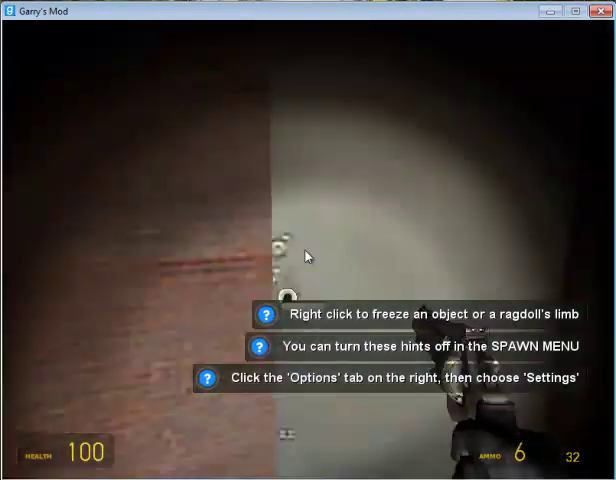
key("w")
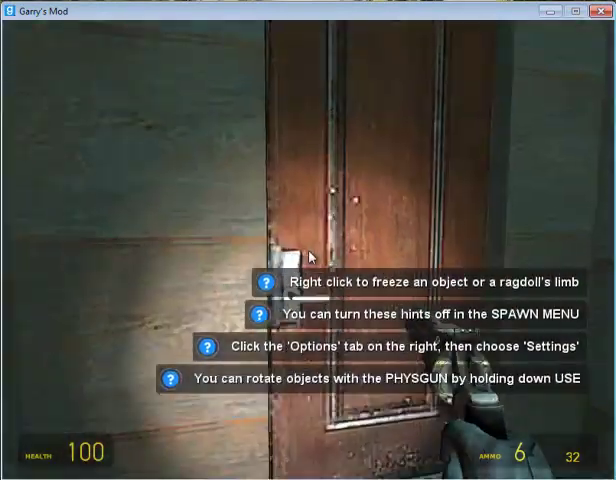
key("w")
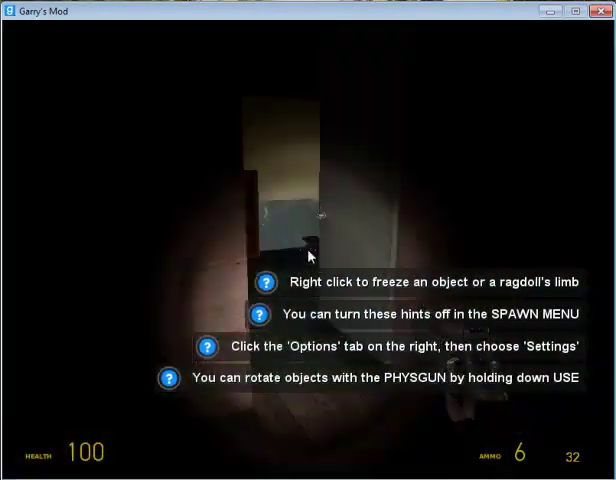
key("w")
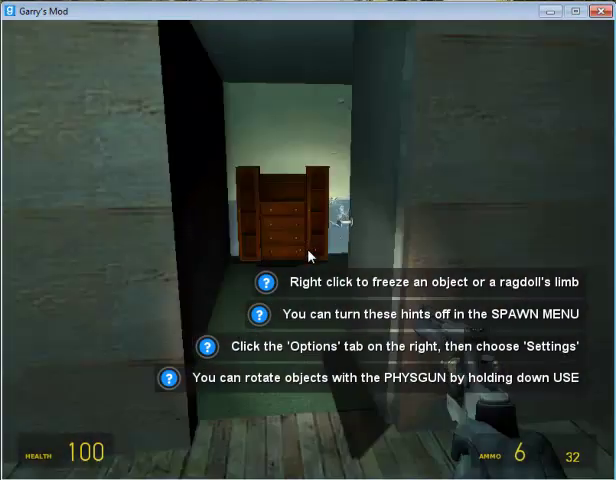
- Continue past the body on the floor and the rusty door toward another brown door
key("f")
key("w")
key("w")
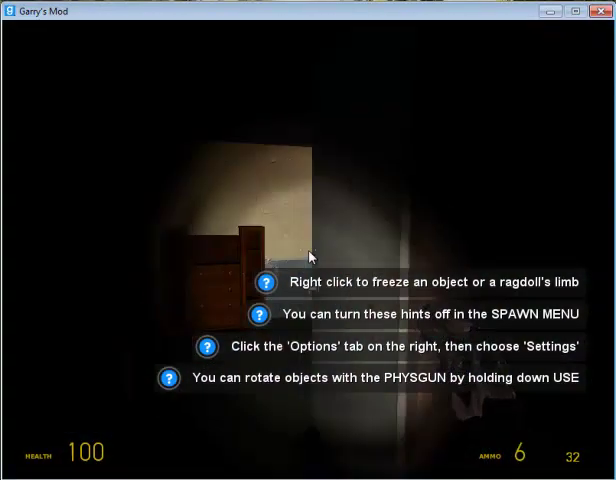
key("w")
key("w")
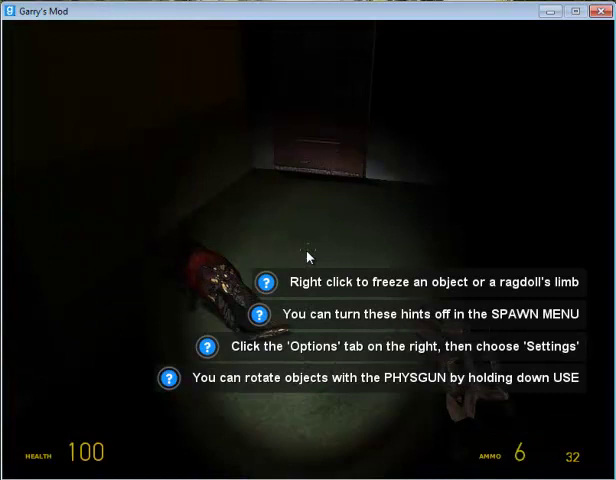
key("w")
key("w")
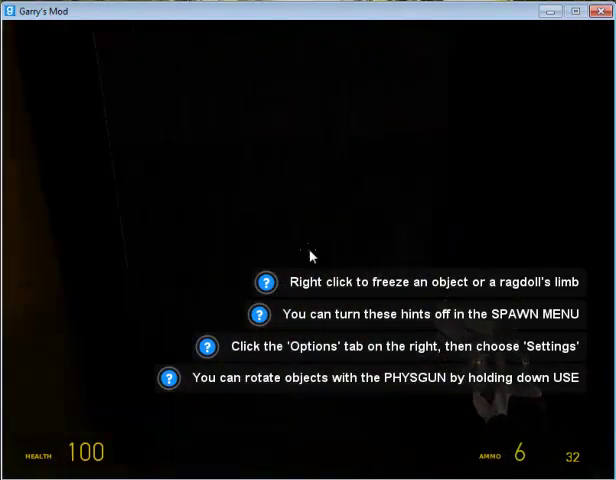
key("w")
key("w")
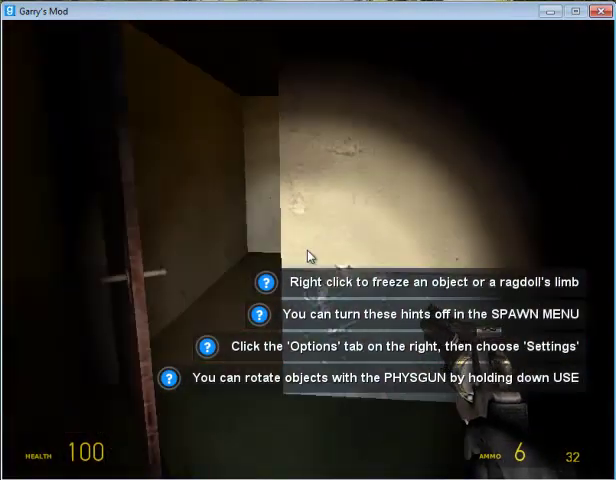
key("w")
key("w")
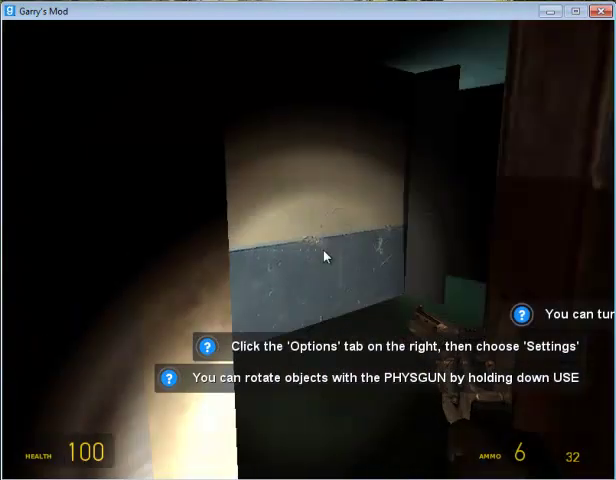
key("w")
key("w")
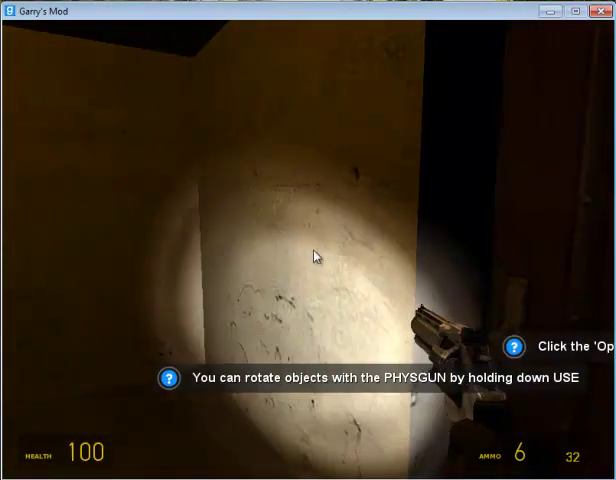
key("w")
key("w")
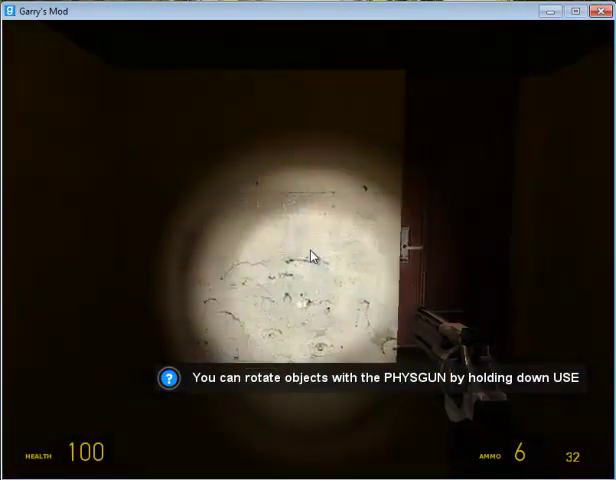
key("w")
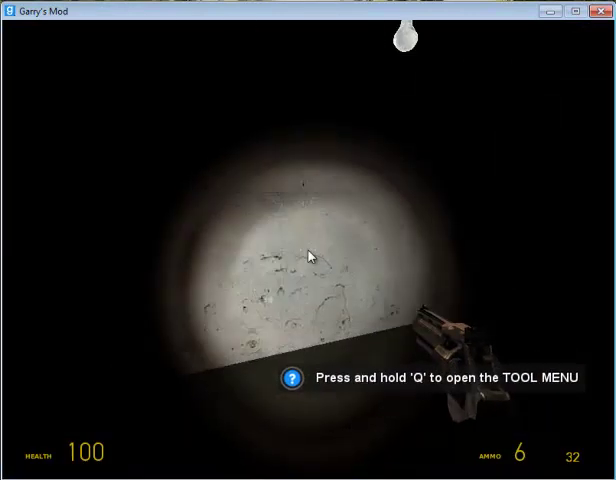
- Fire two revolver shots, toggle the flashlight, then open the door into the teal room
left_click(312, 258)
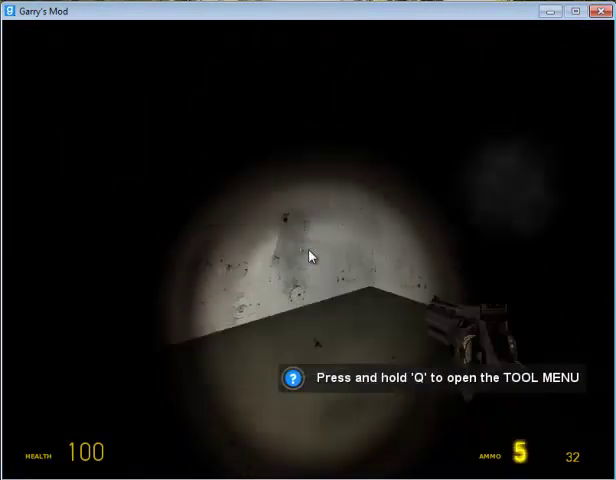
left_click(310, 257)
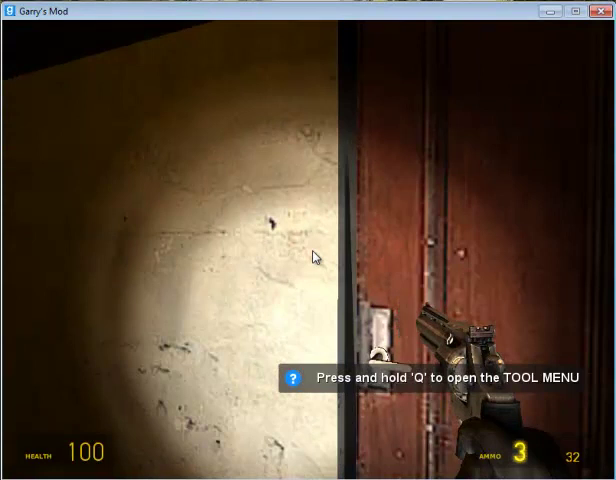
key("f")
key("f")
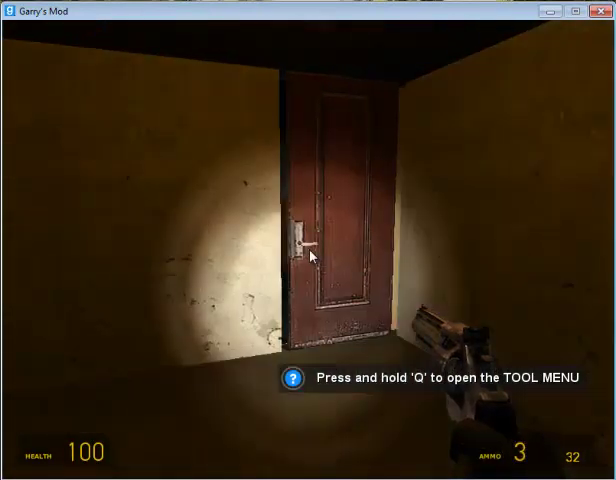
key("w")
key("e")
key("s")
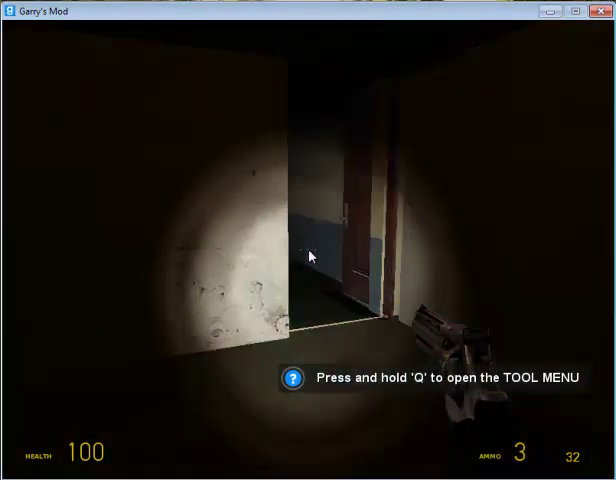
key("w")
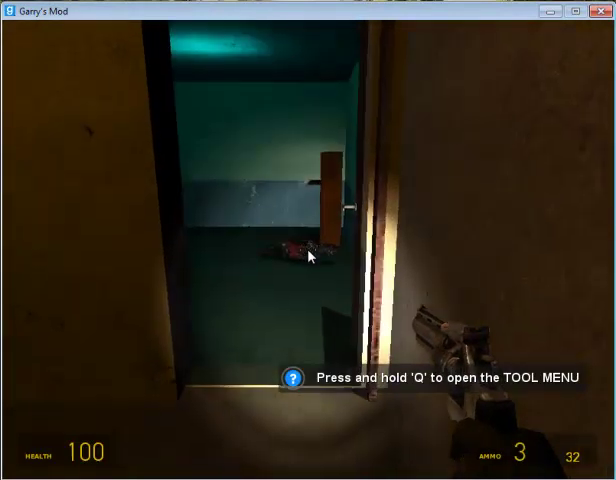
- Open the next door and walk the dark hallway past the dead zombie into the teal rooms
key("w")
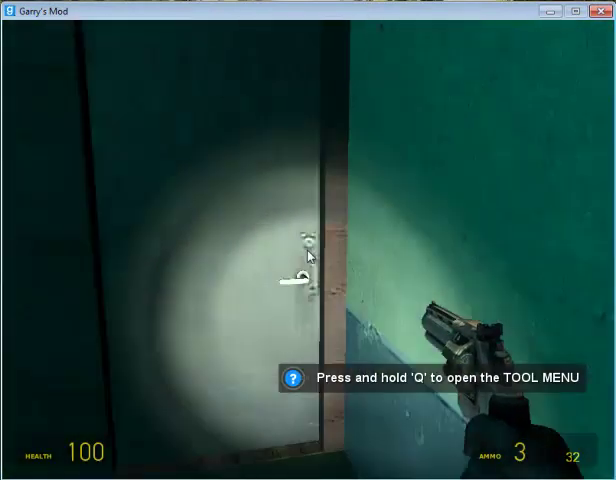
key("e")
key("w")
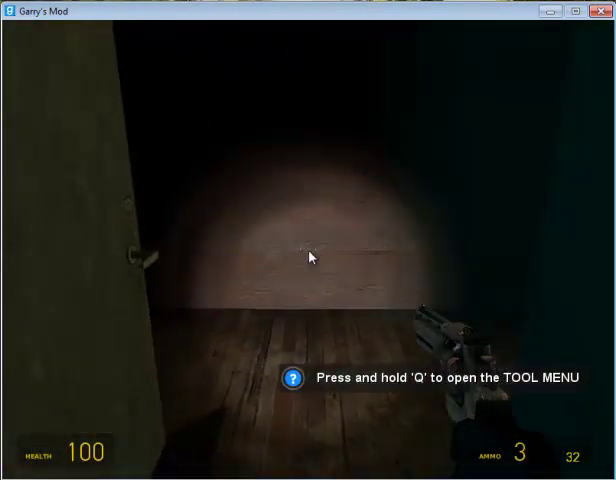
key("w")
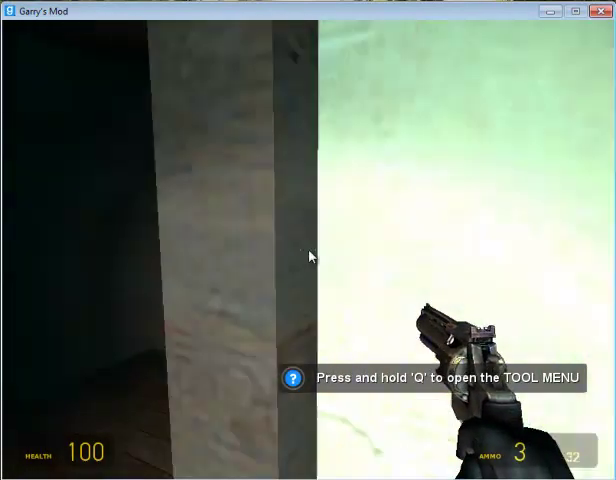
key("w")
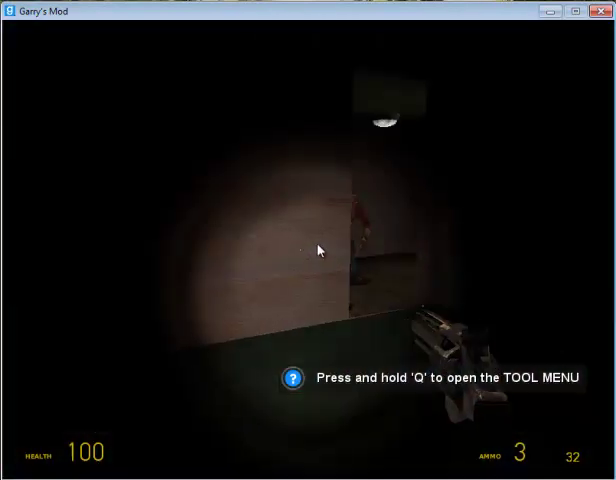
key("w")
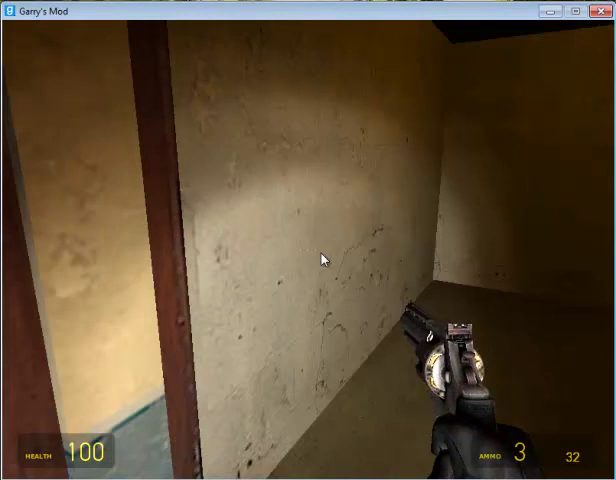
key("w")
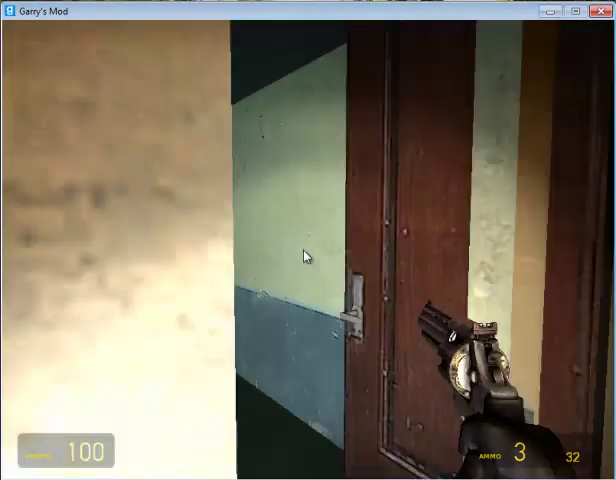
key("w")
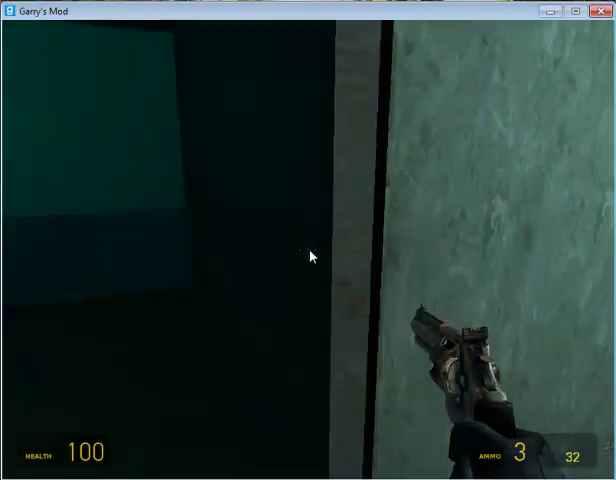
- Open the wooden door and walk down the tiled corridor
key("w")
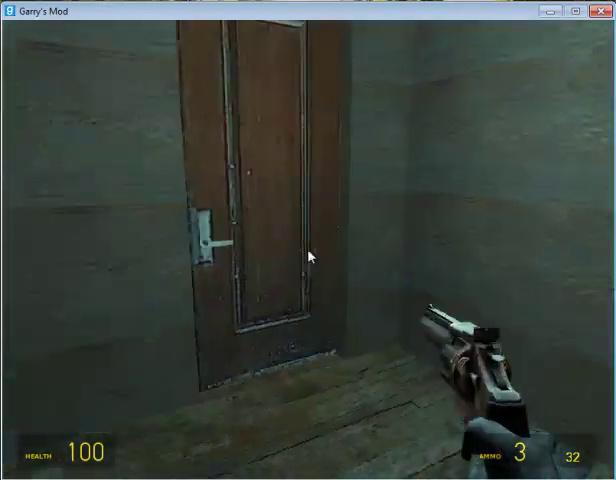
key("e")
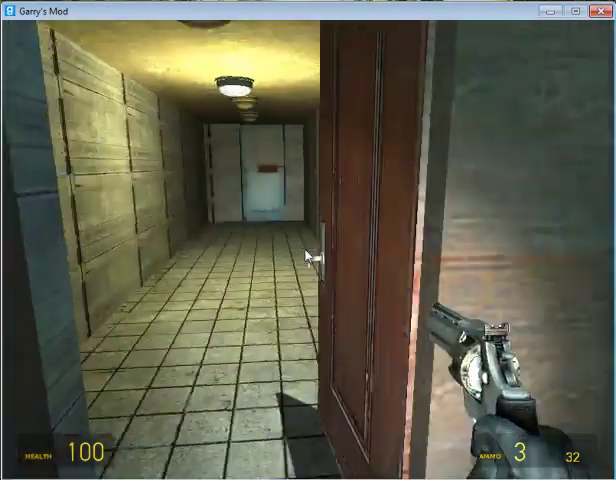
key("w")
key("w")
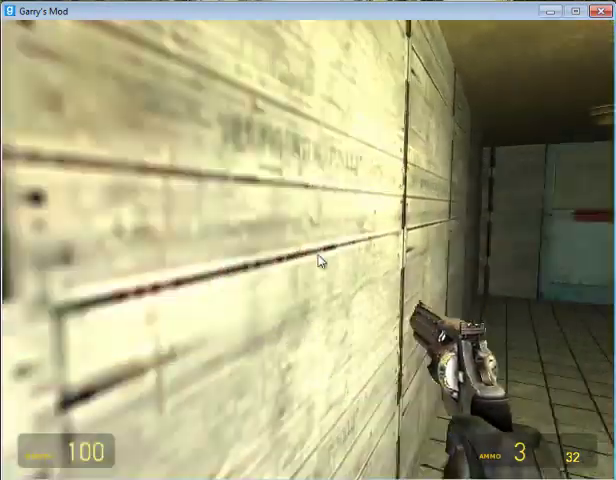
key("w")
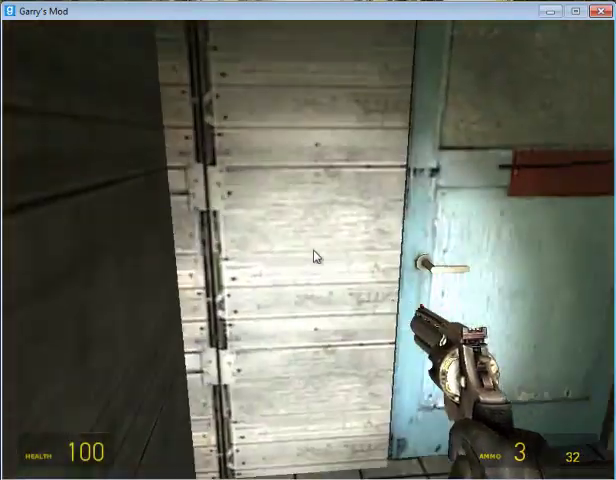
- Pass through the blue door and dark room, then open the grey door into the metal closet
key("e")
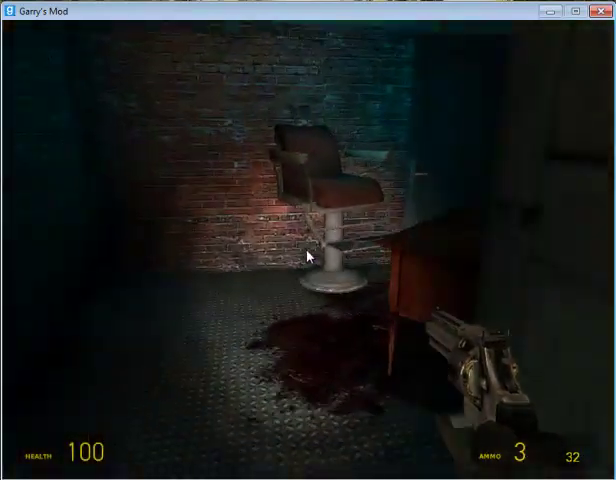
key("w")
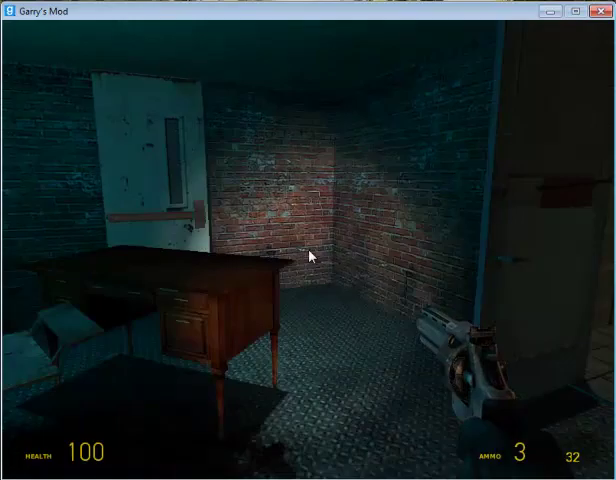
key("w")
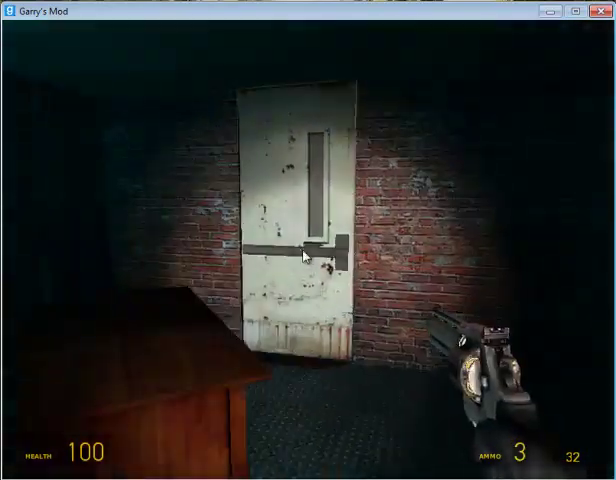
key("w")
key("e")
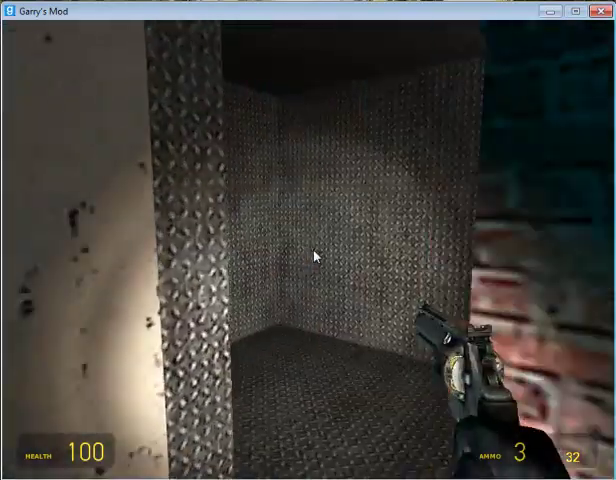
key("w")
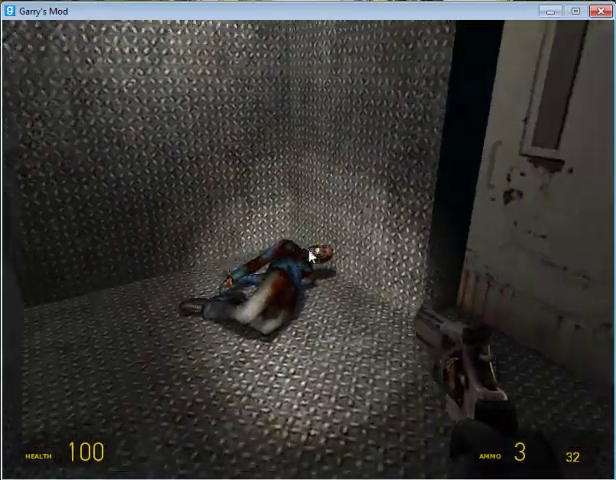
- Toggle the flashlight and empty the revolver with three shots at the closet zombie
key("f")
left_click(310, 256)
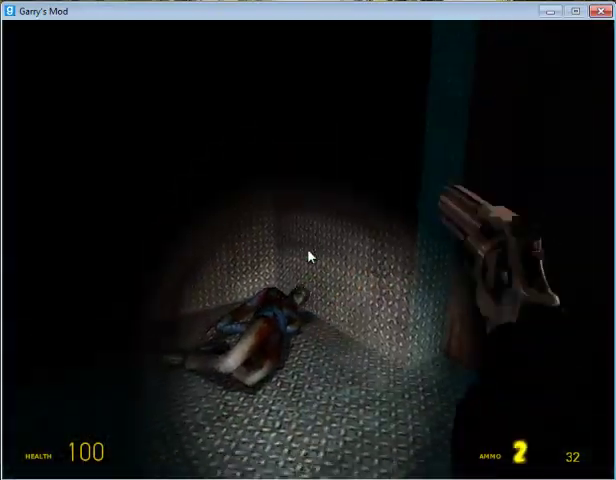
left_click(310, 256)
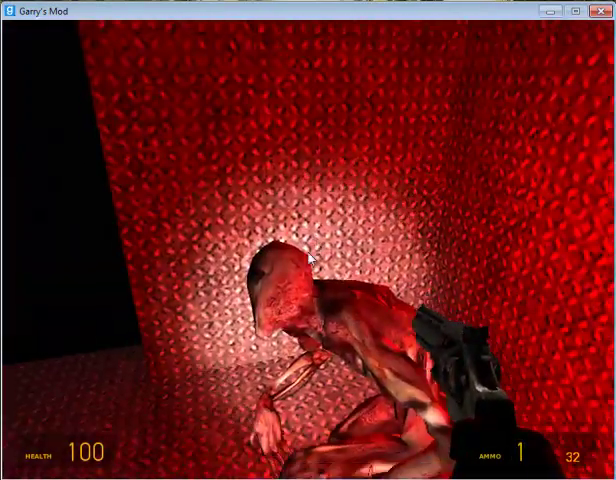
left_click(314, 256)
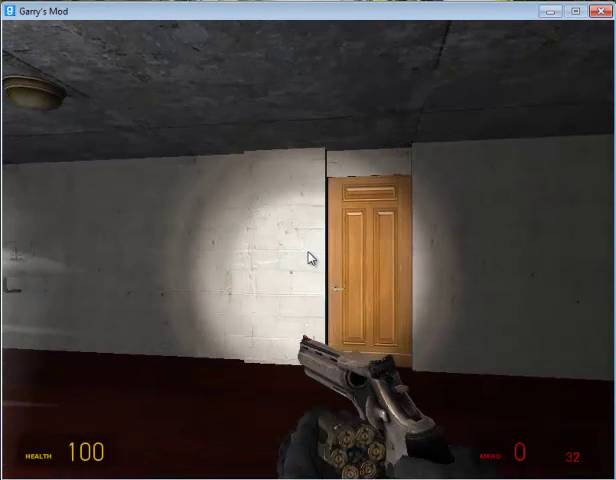
- Reload the revolver, switch to the SMG, and fire it into the next room
key("r")
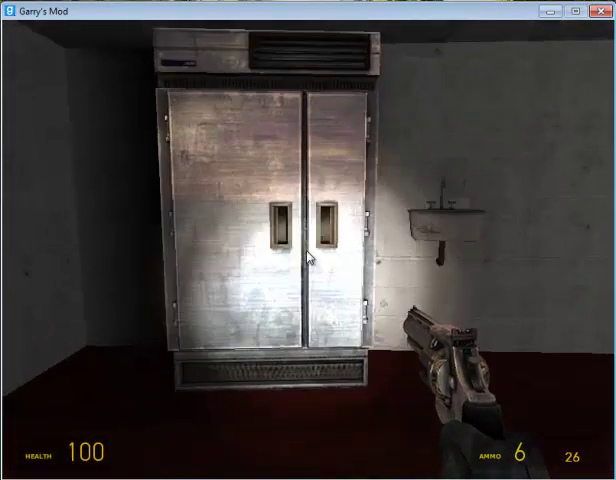
key("3")
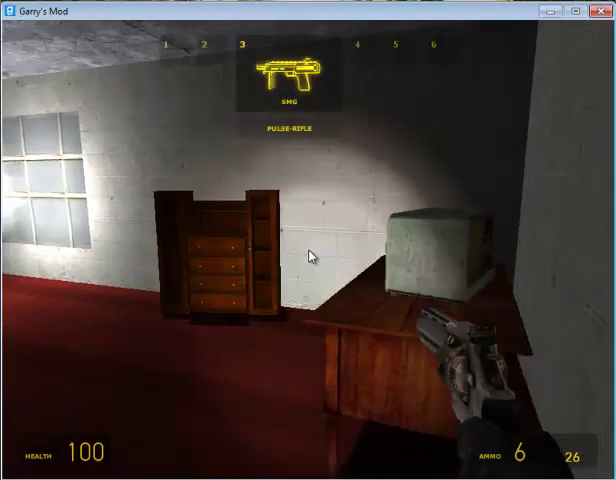
left_click(312, 256)
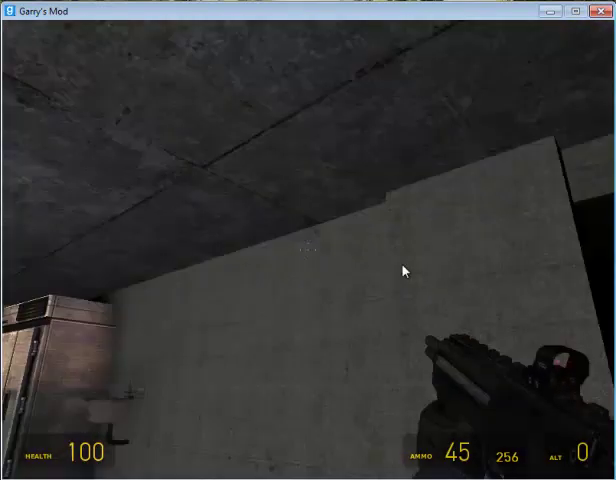
left_click(309, 256)
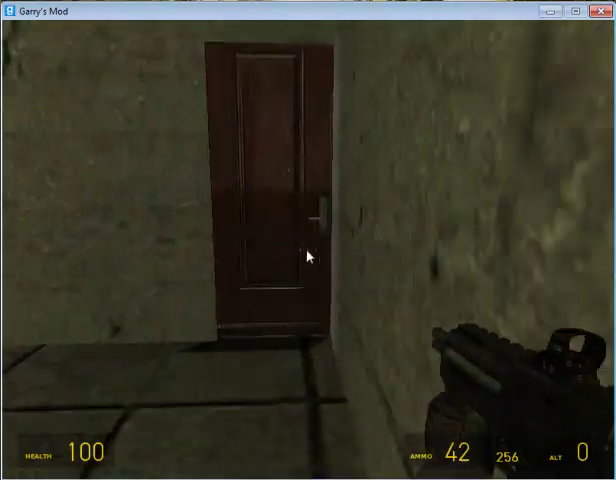
- Turn on the flashlight, equip the physics gun, and lift the CRT monitor
key("f")
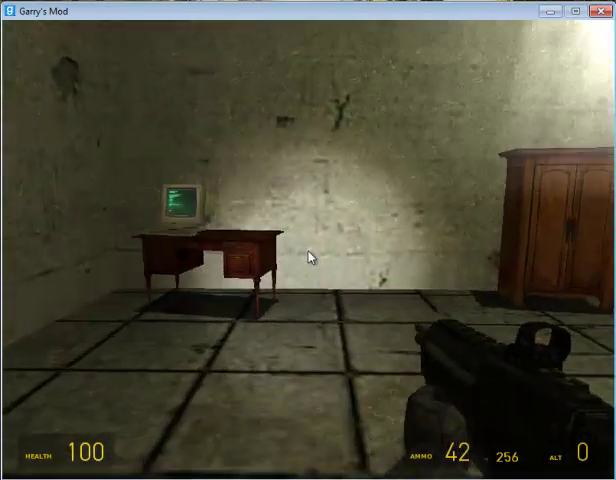
scroll(308, 257, "down", 1)
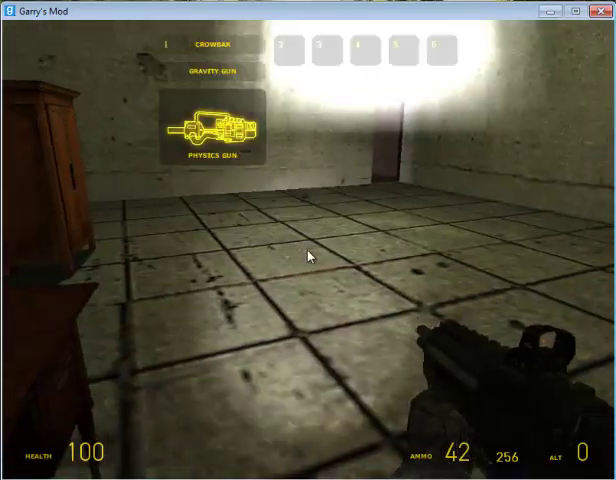
left_click(308, 257)
left_click_drag(308, 257, 310, 258)
- Drop the monitor, equip the pistol, and fire it while entering the next room
key("w")
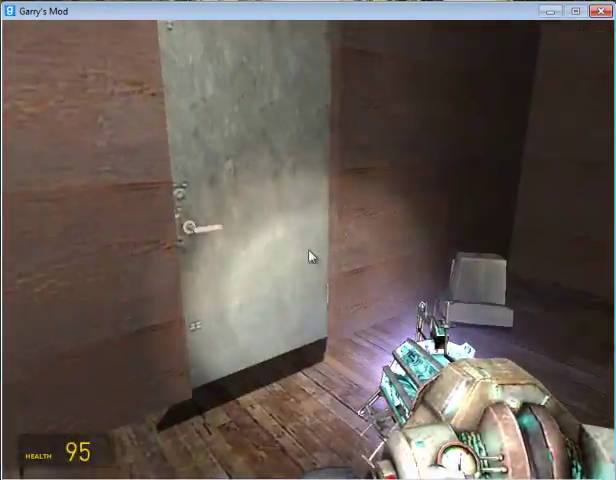
key("e")
key("2")
left_click(310, 258)
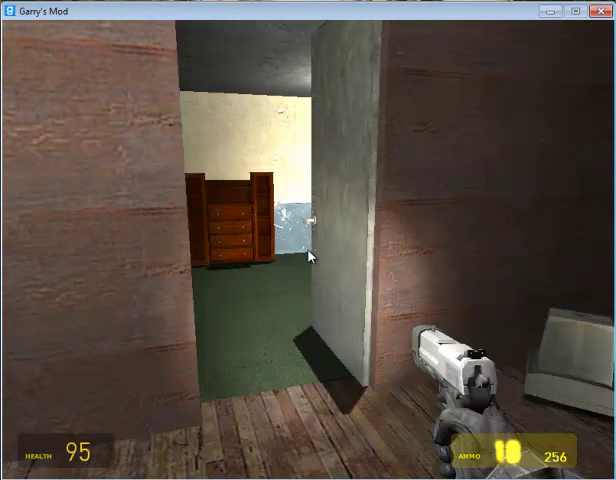
left_click_drag(310, 258, 310, 258)
key("w")
- Switch to the .357 Magnum and fire it through the door into the concrete room
key("2")
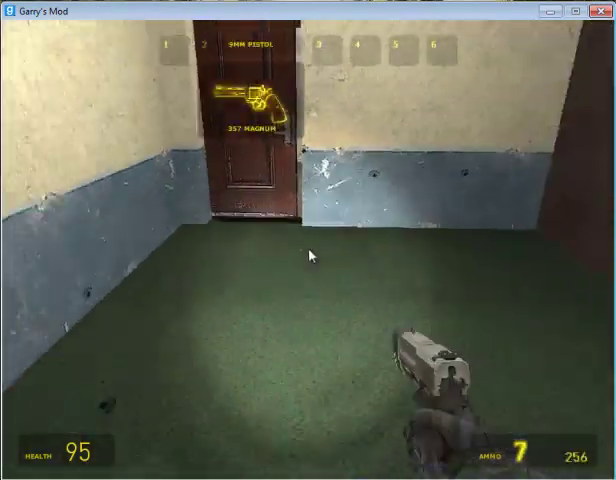
left_click(310, 258)
key("w")
key("e")
left_click(310, 258)
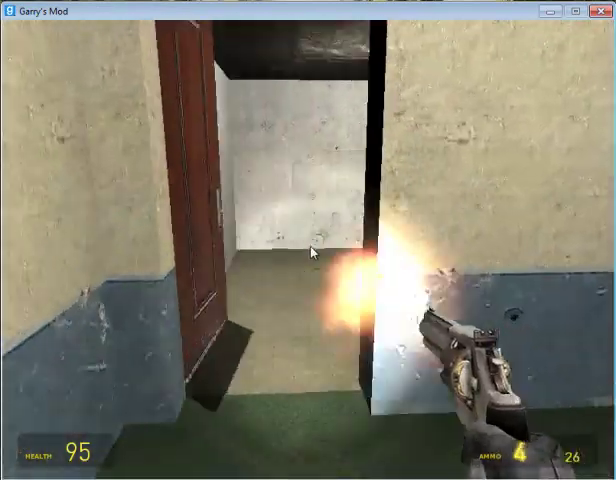
key("w")
left_click(310, 258)
- Re-equip the SMG and open the door into the hallway
key("3")
left_click_drag(310, 258, 310, 258)
key("e")
key("w")
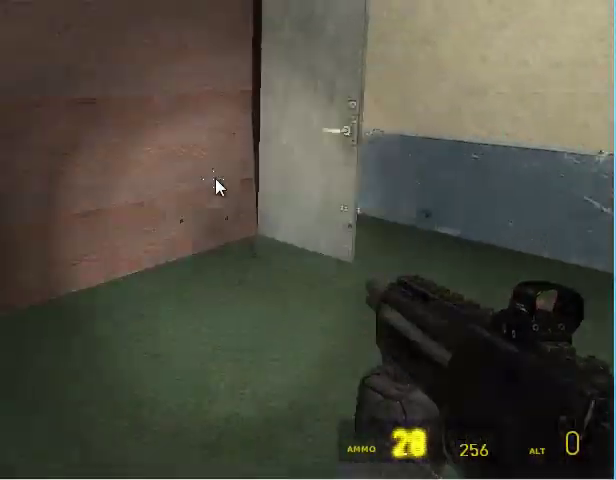
- Open the wooden door and spray SMG fire down the tiled hallway
key("e")
key("w")
key("w")
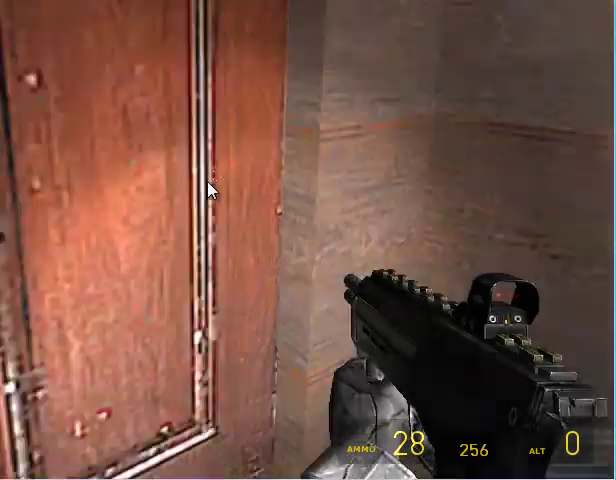
key("e")
key("w")
key("w")
mouse_move(215, 188)
left_mouse_down()
mouse_move(183, 197)
mouse_move(210, 185)
left_mouse_up()
- Go through the blue door into the barber-chair brick room and reload the SMG to 45 rounds
key("w")
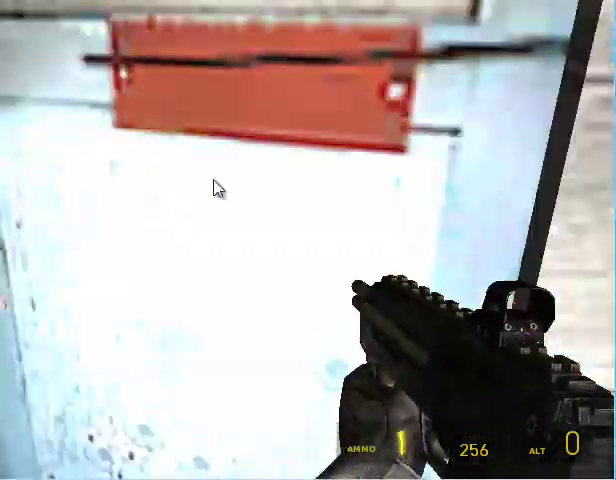
key("e")
key("w")
key("w")
key("r")
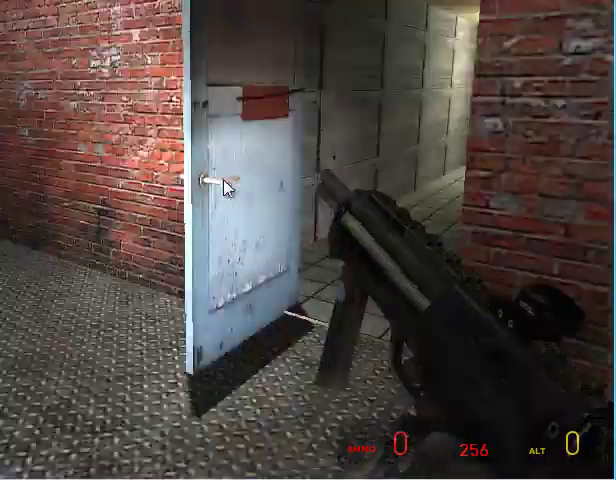
key("w")
mouse_move(218, 186)
left_mouse_down()
mouse_move(198, 190)
mouse_move(213, 188)
left_mouse_up()
key("w")
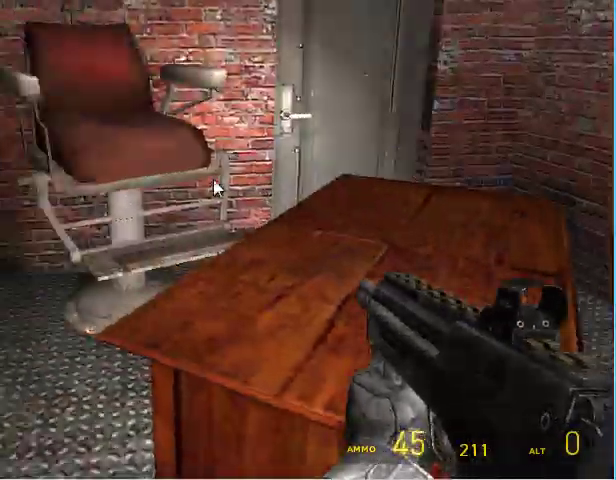
- Open the grey door and step out onto the dark grassy yard with the zombies
key("w")
key("e")
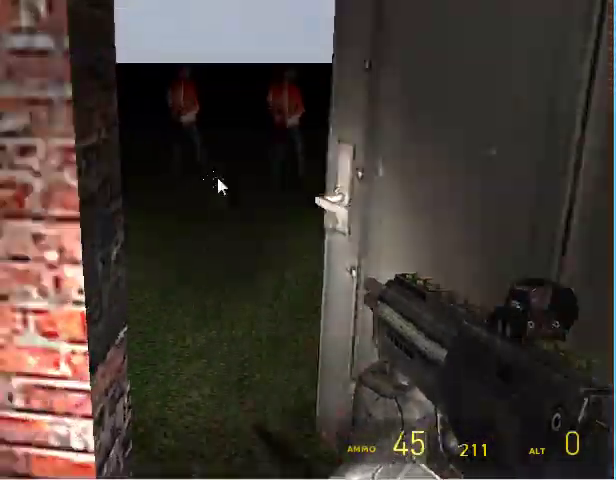
key("w")
key("w")
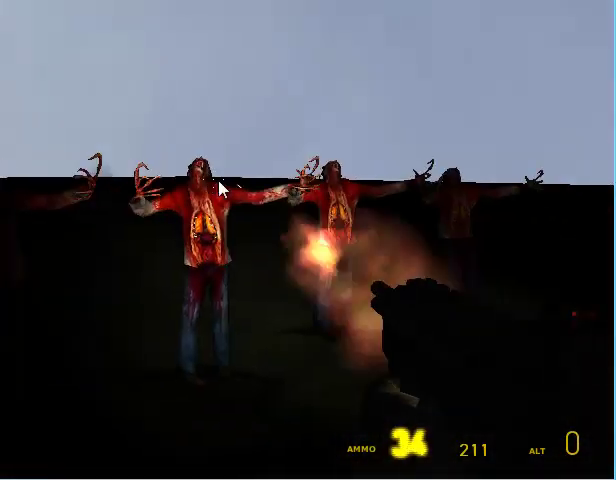